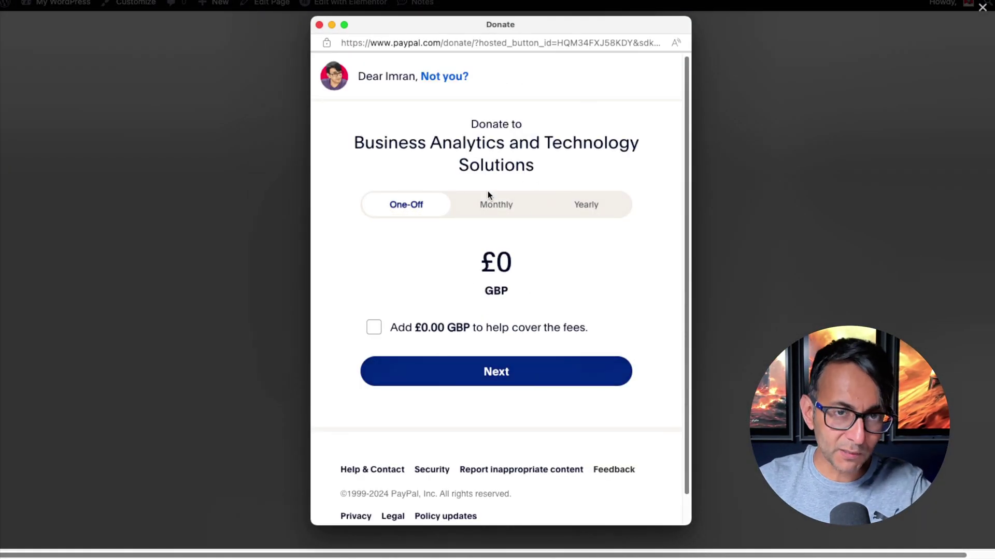
Step: Retest the DONATE popup, close it, and go to PayPal's Donations page to find its sharing options
click(319, 25)
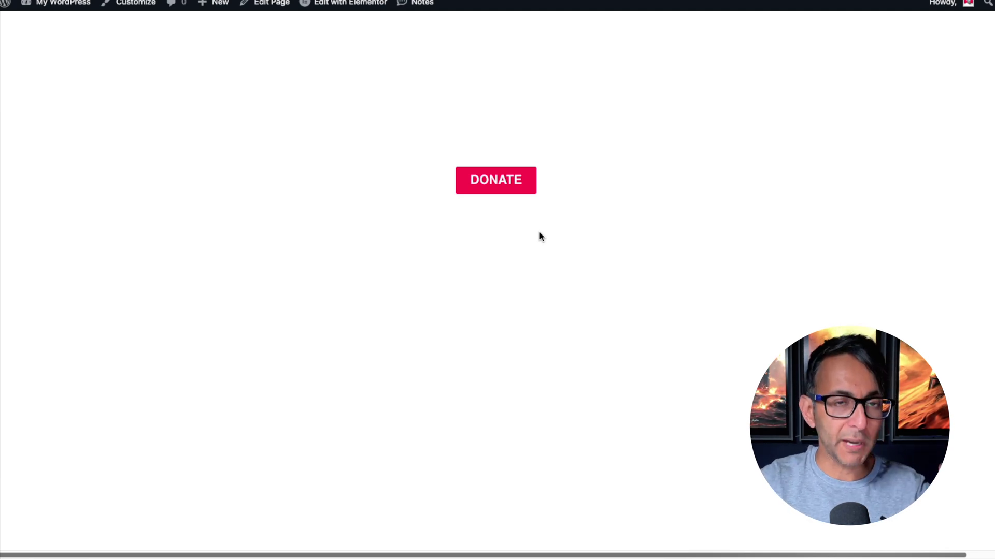
click(501, 187)
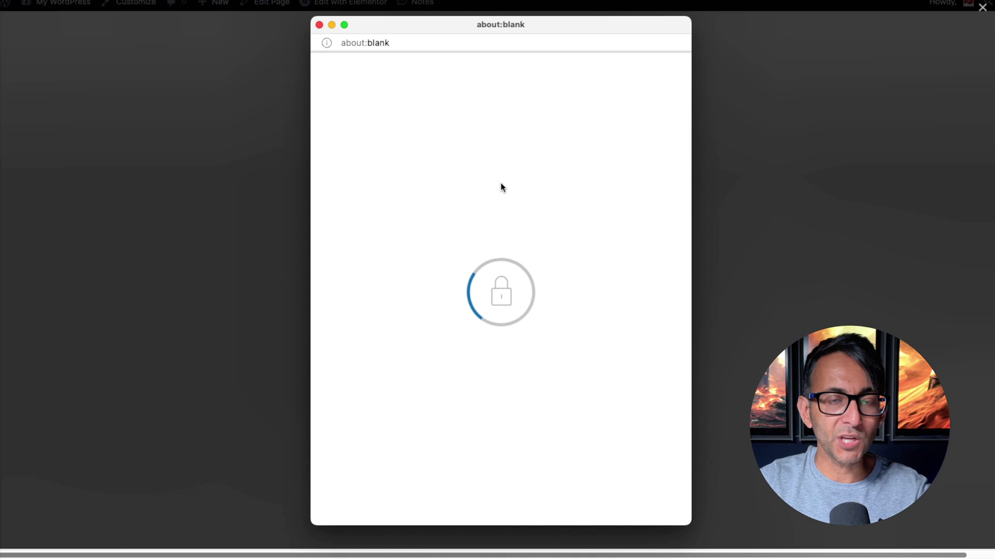
click(319, 26)
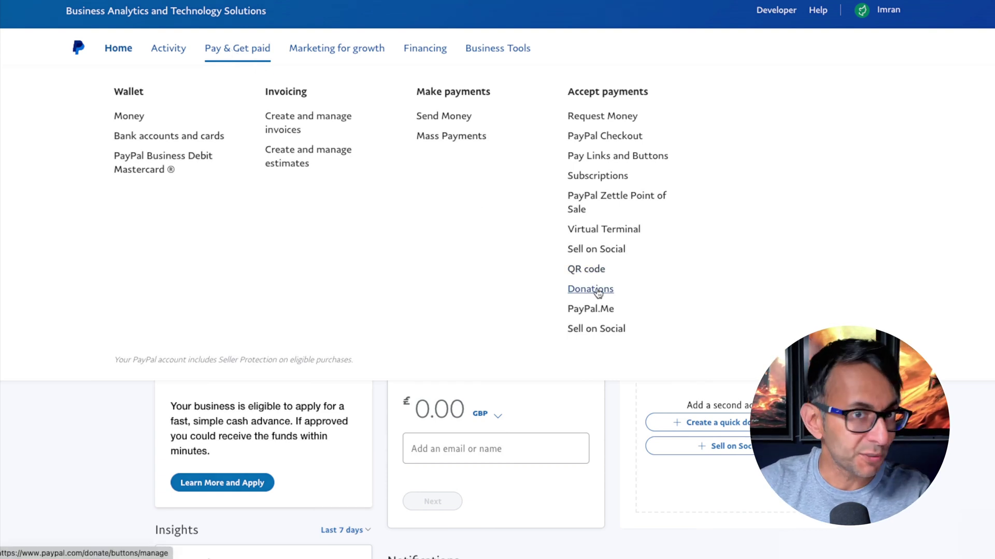
click(599, 293)
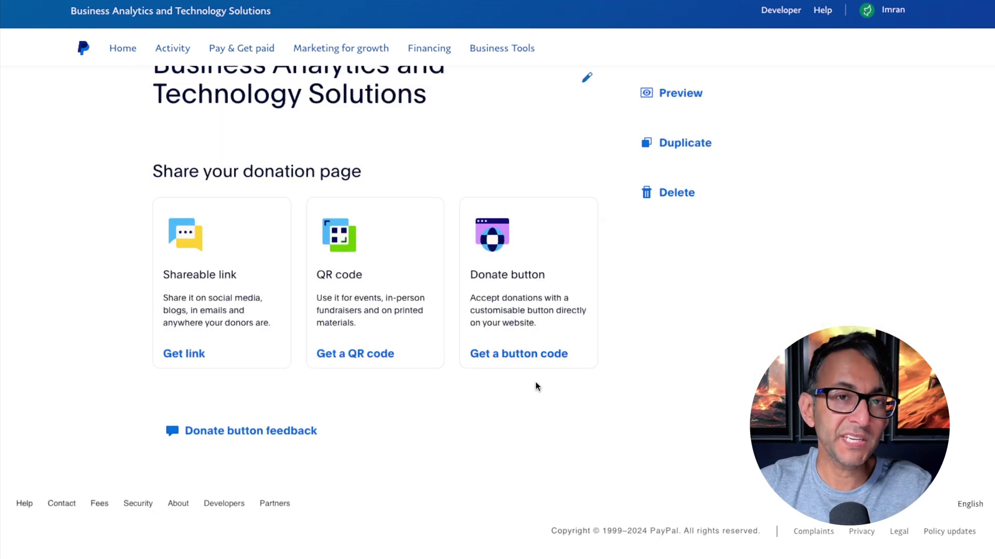
Step: Get the Donate button embed code and copy its hosted_button_id value
click(504, 356)
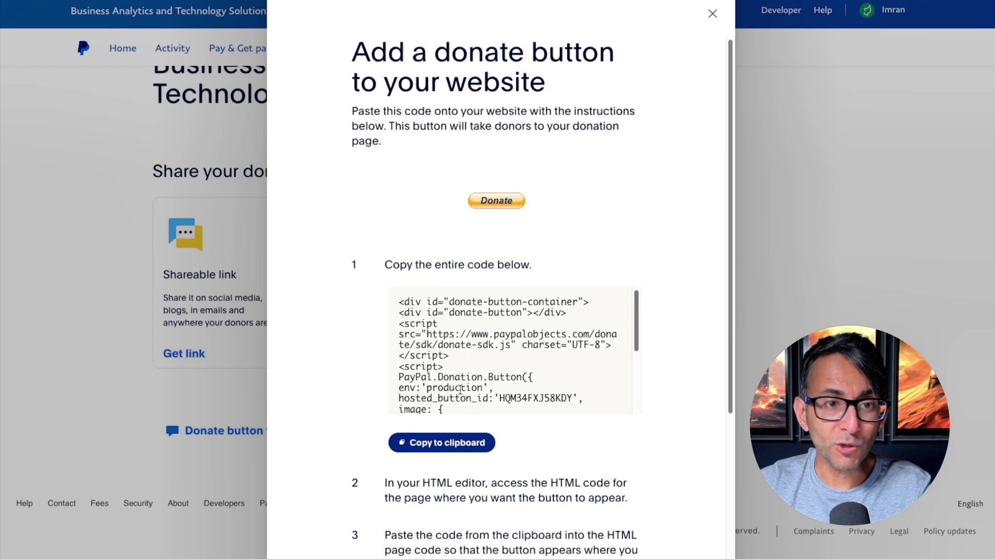
scroll(513, 369, down, 2)
scroll(513, 369, down, 1)
double_click(526, 324)
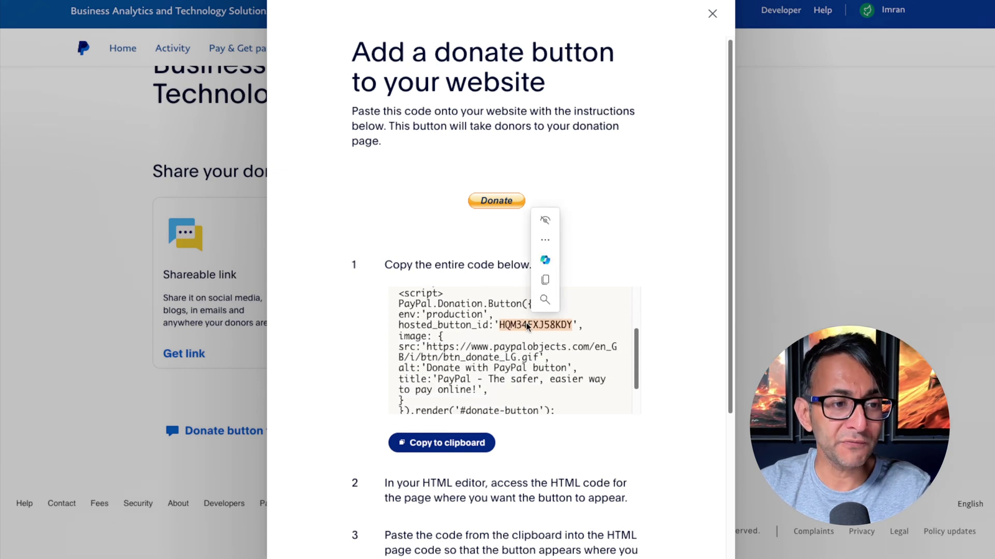
key(ctrl+c)
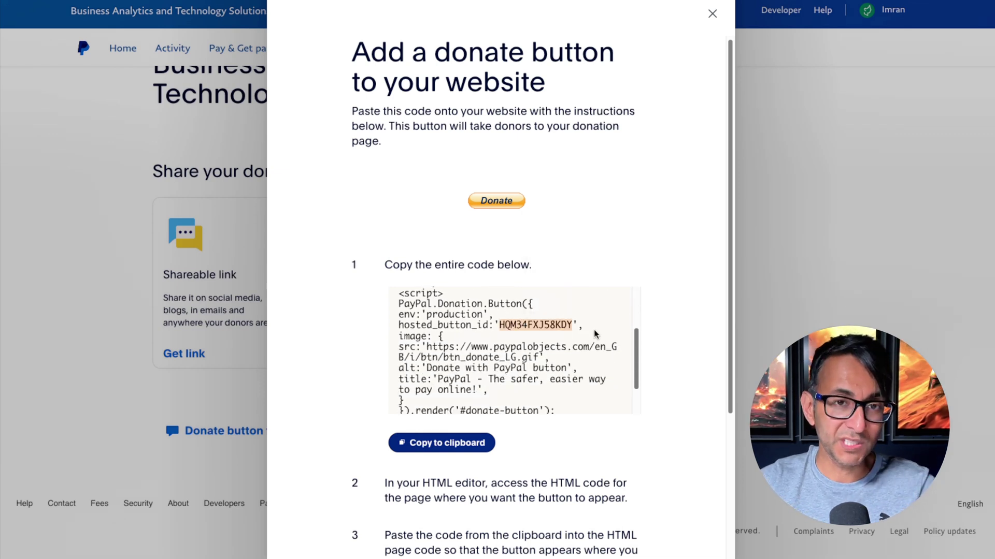
click(594, 329)
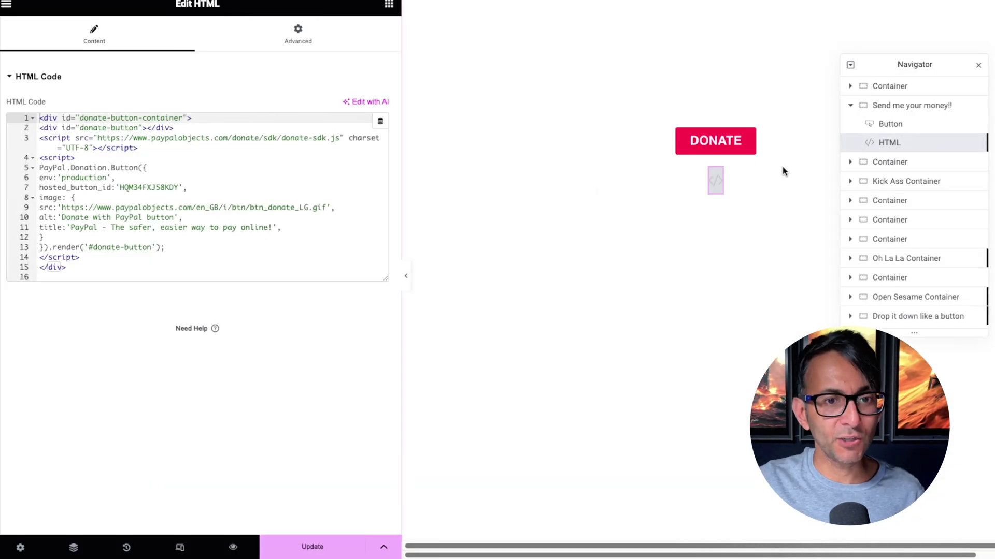
click(713, 148)
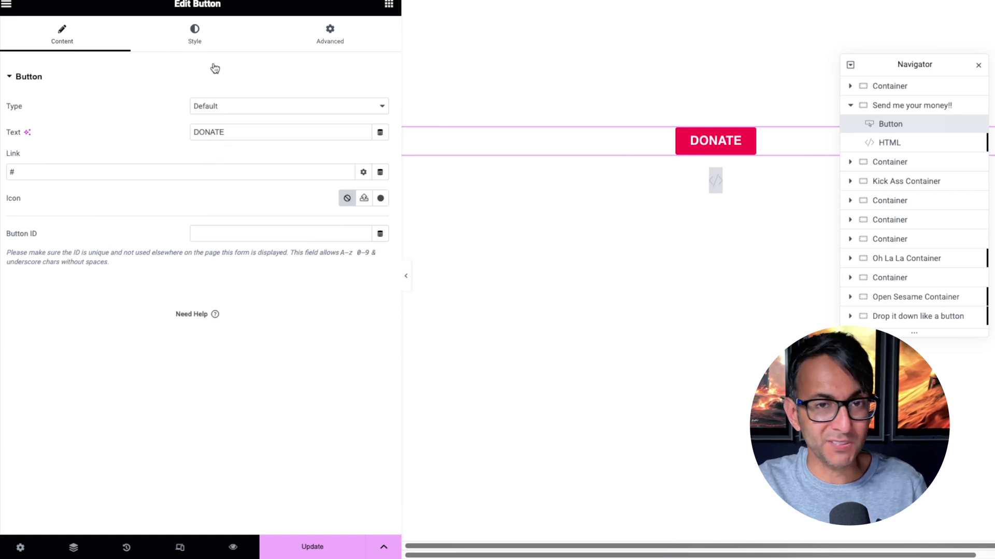
click(192, 45)
click(328, 37)
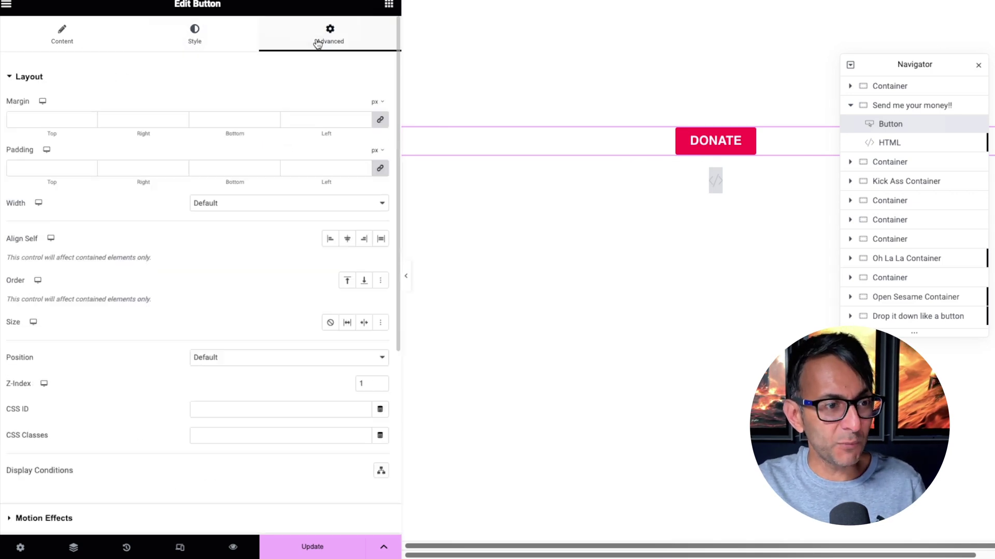
click(207, 40)
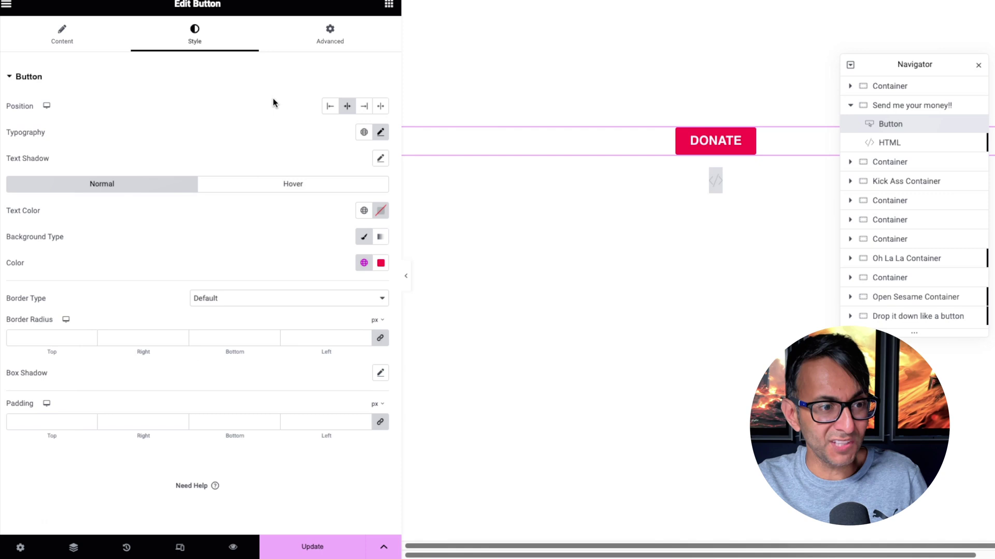
click(64, 42)
click(880, 145)
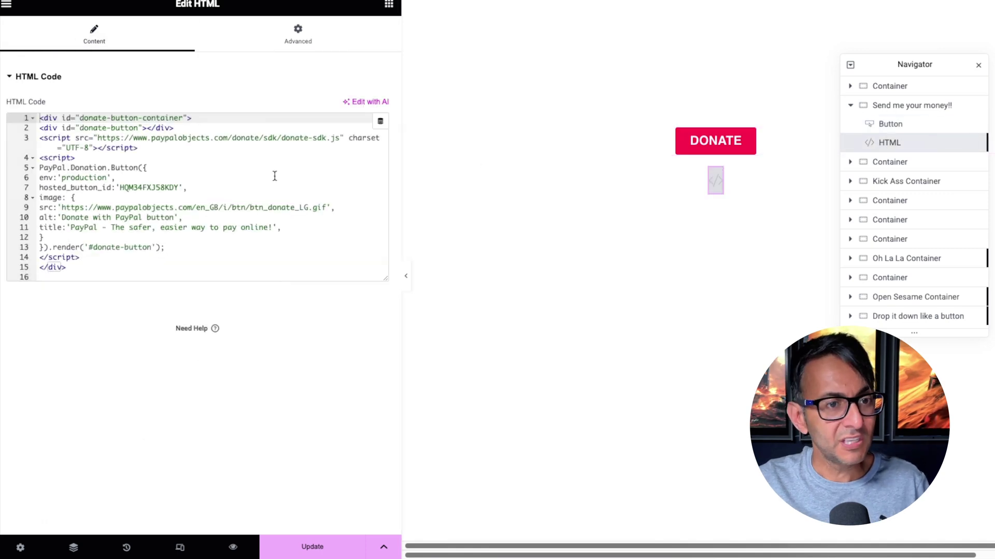
click(207, 173)
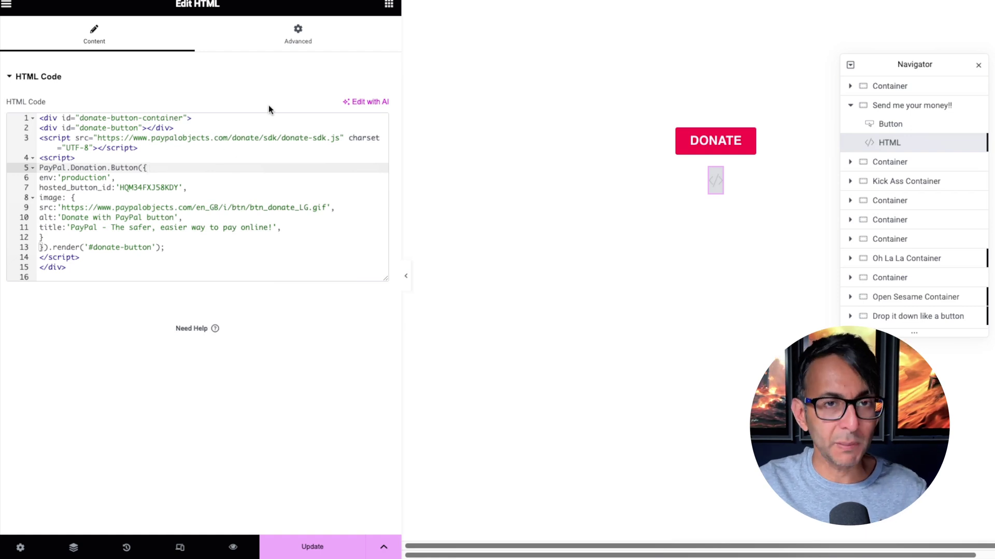
Step: Replace the HTML widget's code with the modified PayPal code, comparing it against the original
click(256, 157)
key(ctrl+a)
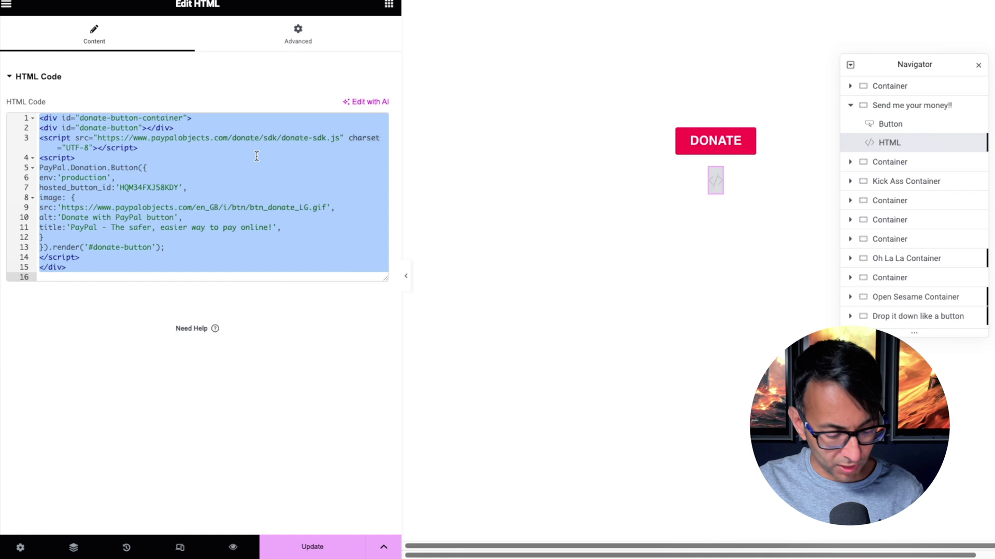
key(Delete)
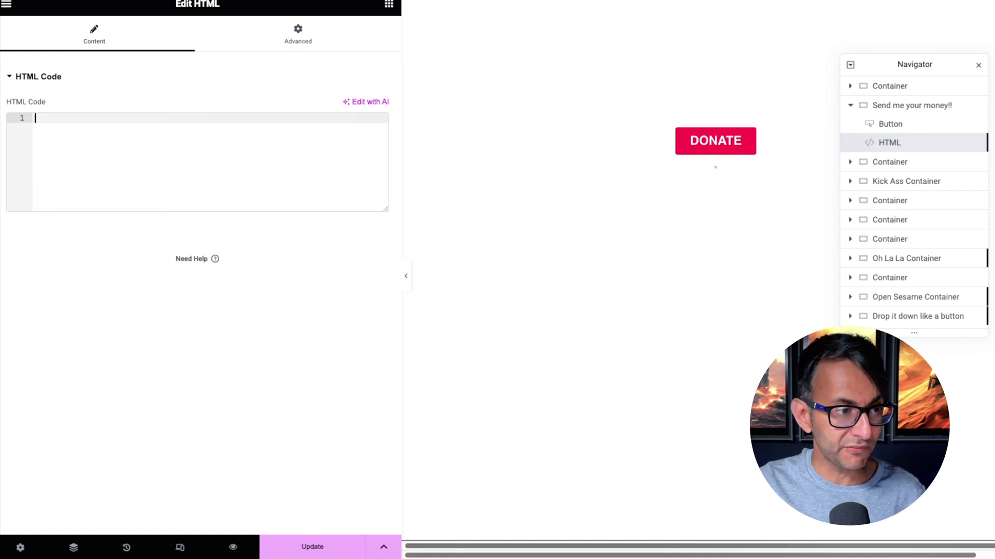
key(ctrl+v)
key(ctrl+z)
key(ctrl+z)
key(Delete)
key(ctrl+shift+z)
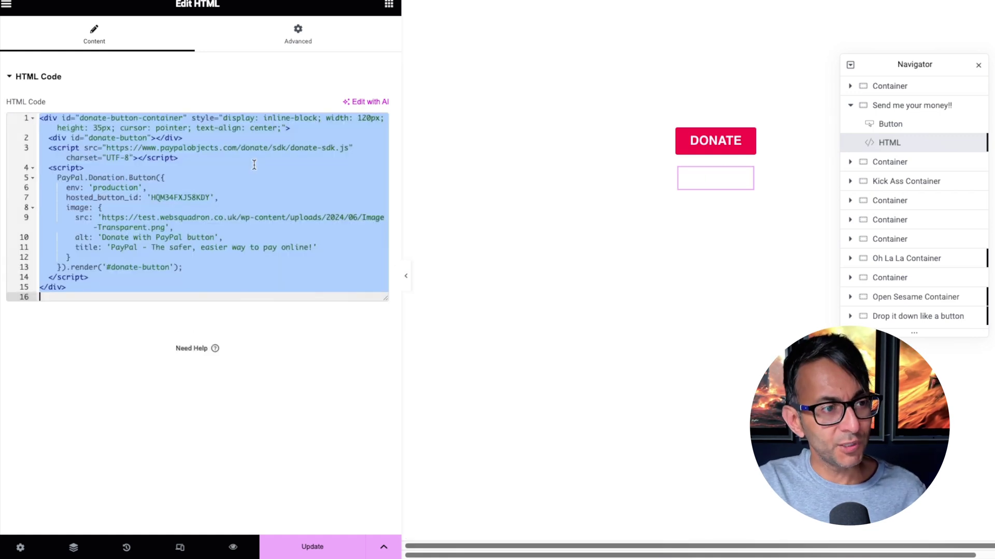
key(ctrl+z)
key(ctrl+z)
key(ctrl+shift+z)
key(ctrl+shift+z)
key(ctrl+shift+z)
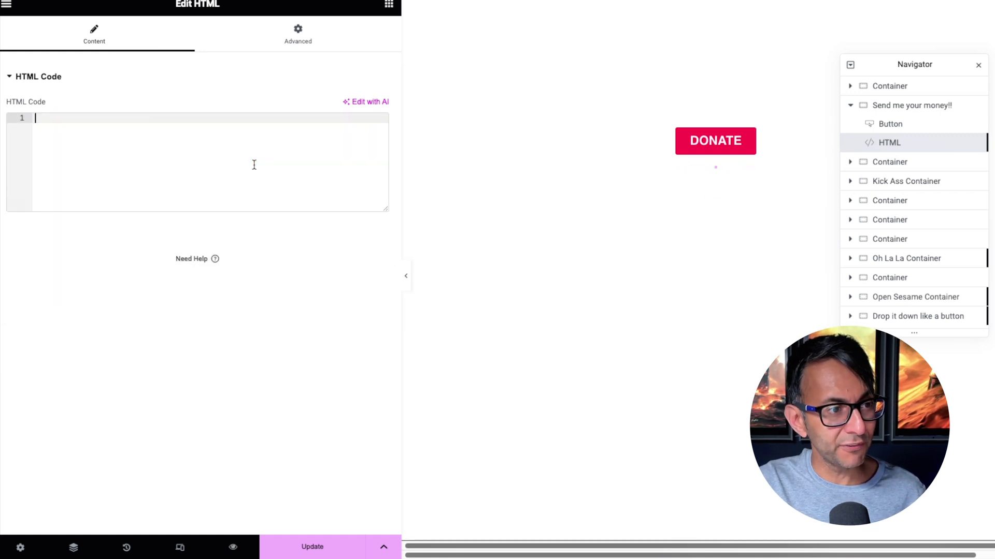
key(ctrl+shift+z)
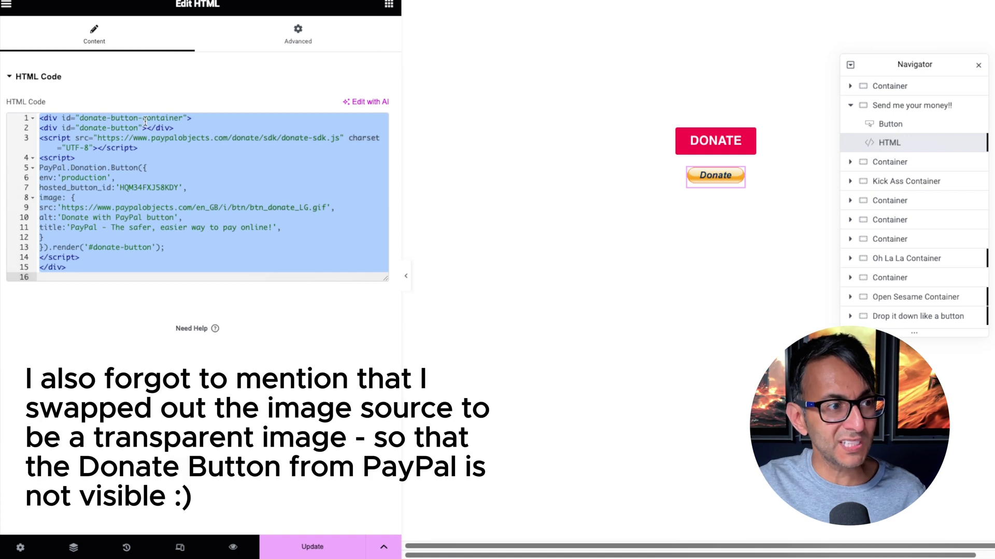
key(ctrl+shift+z)
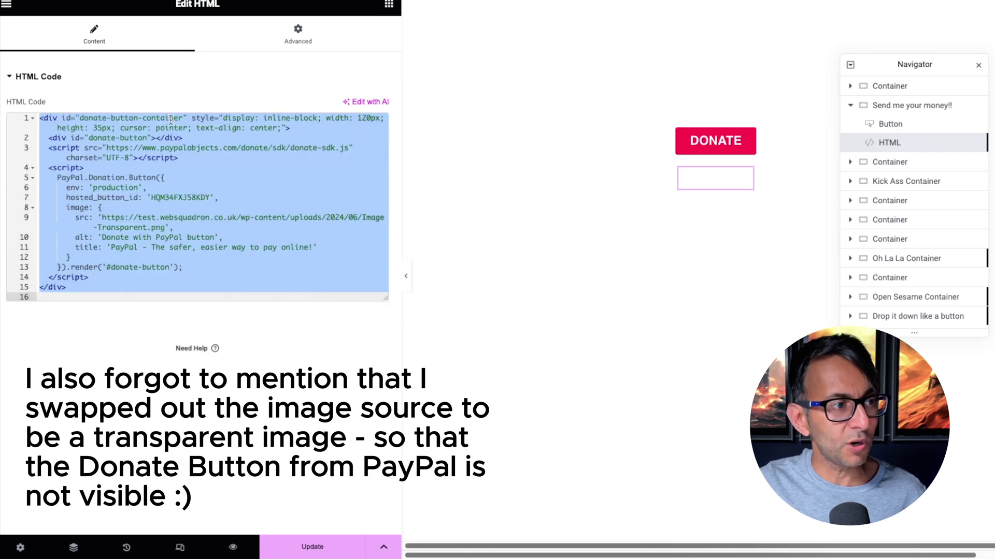
Step: Check the 120px-wide inline style attribute on the first line of the new code
click(172, 119)
drag(192, 118, 298, 128)
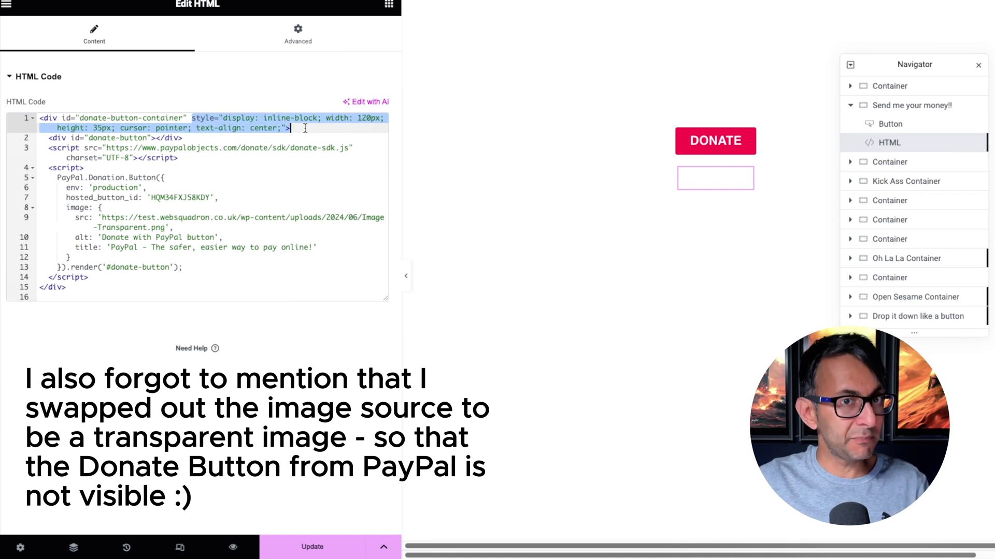
click(372, 136)
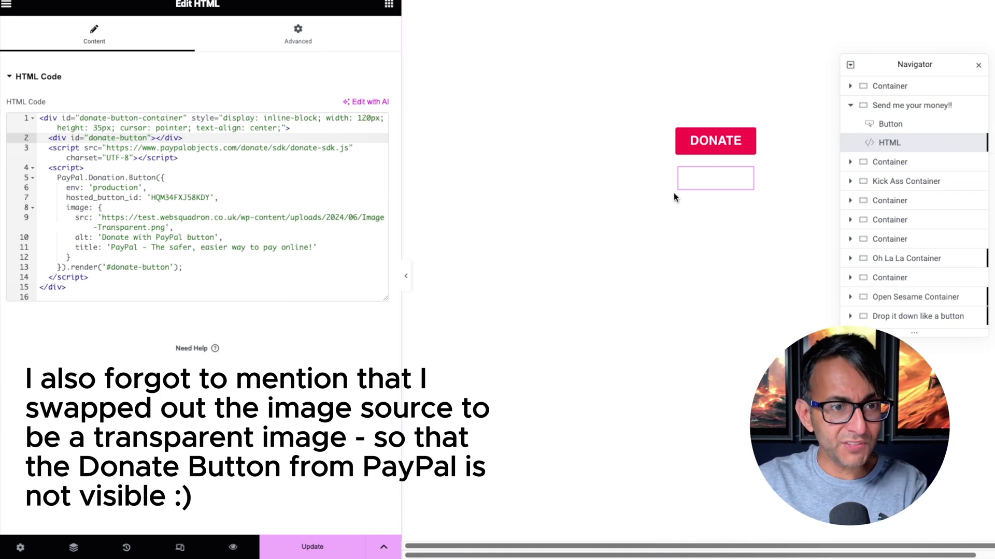
mouse_move(716, 188)
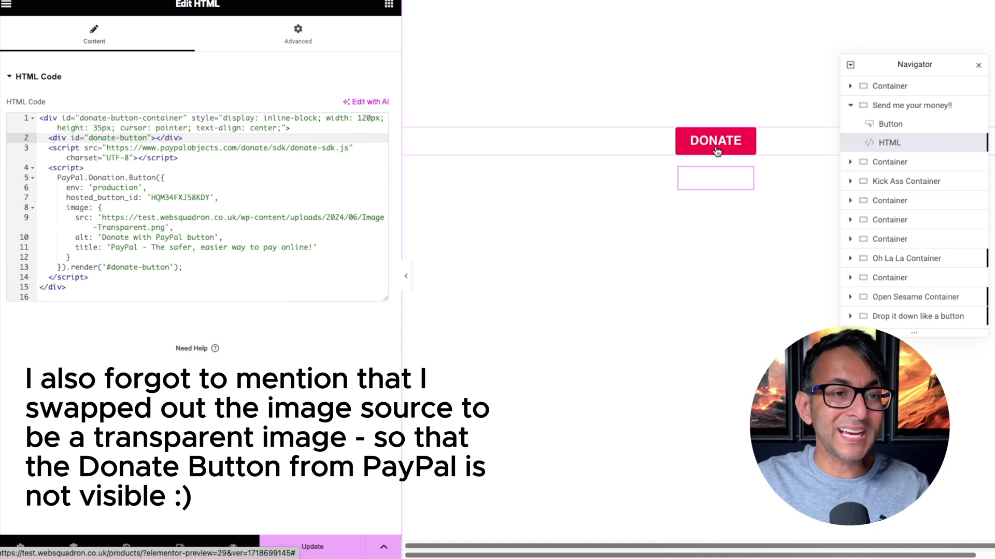
click(889, 124)
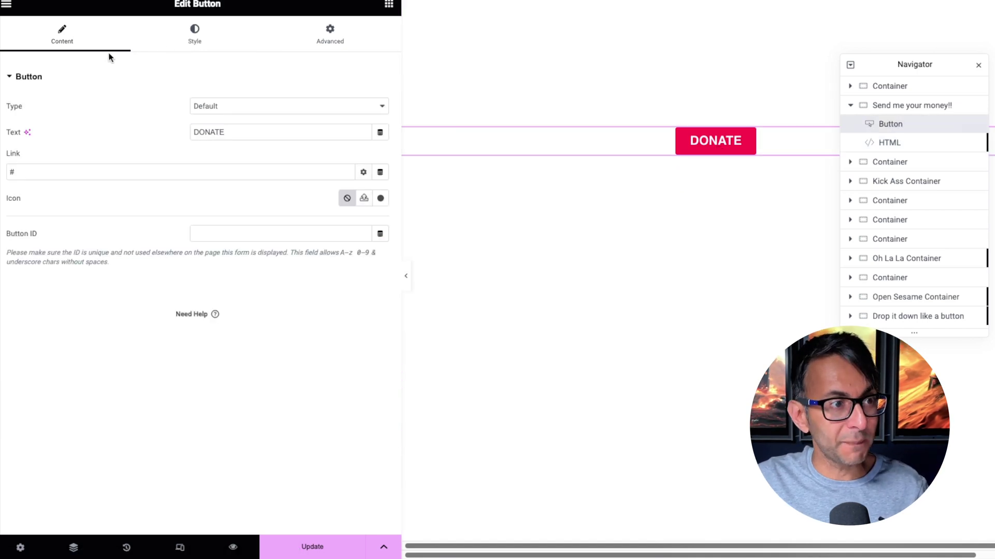
click(193, 37)
click(252, 188)
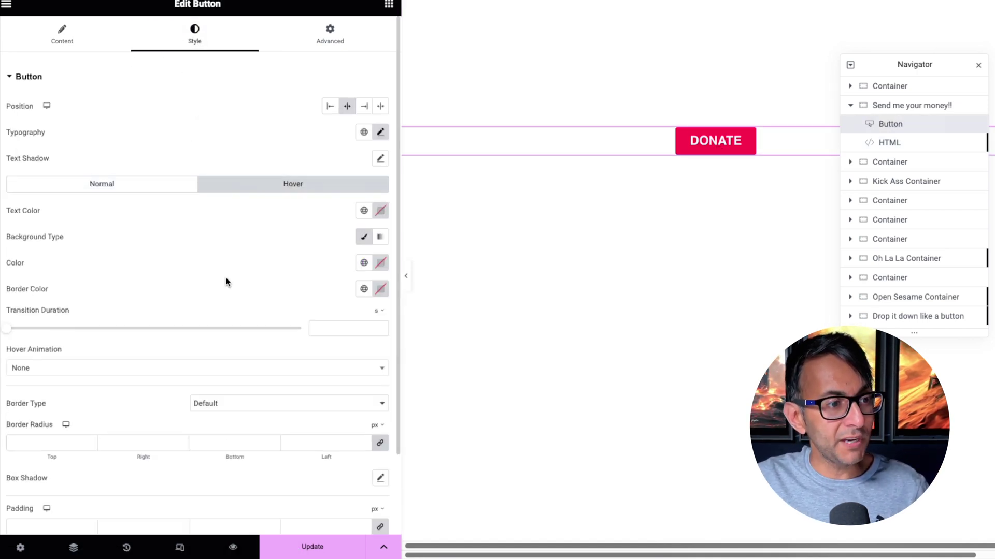
click(226, 369)
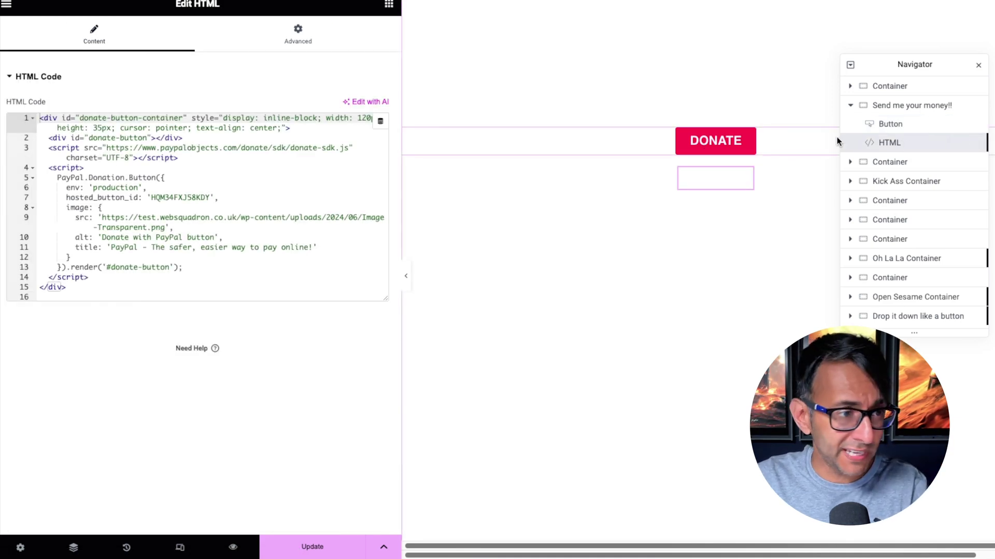
click(256, 179)
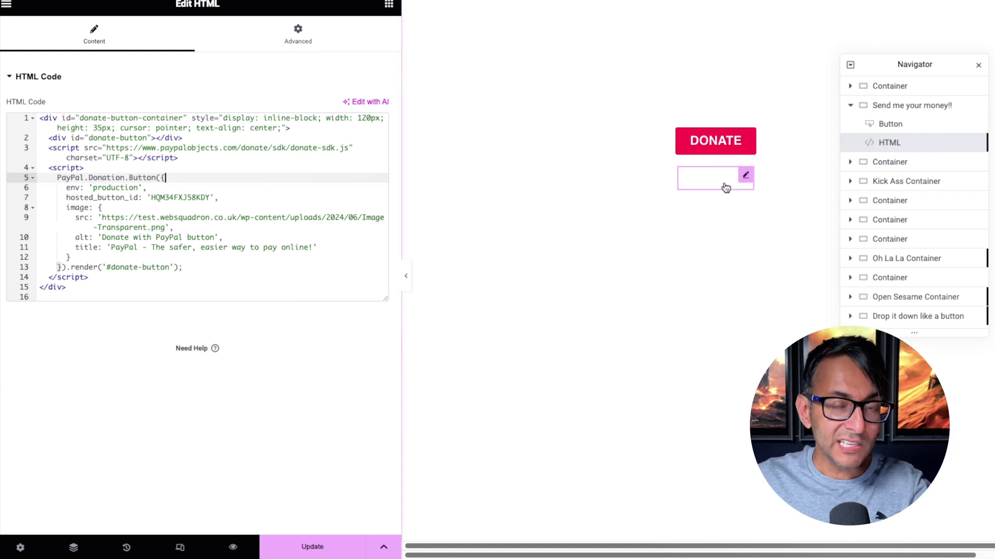
Step: Set the DONATE button's Advanced Z-Index to 1
click(719, 132)
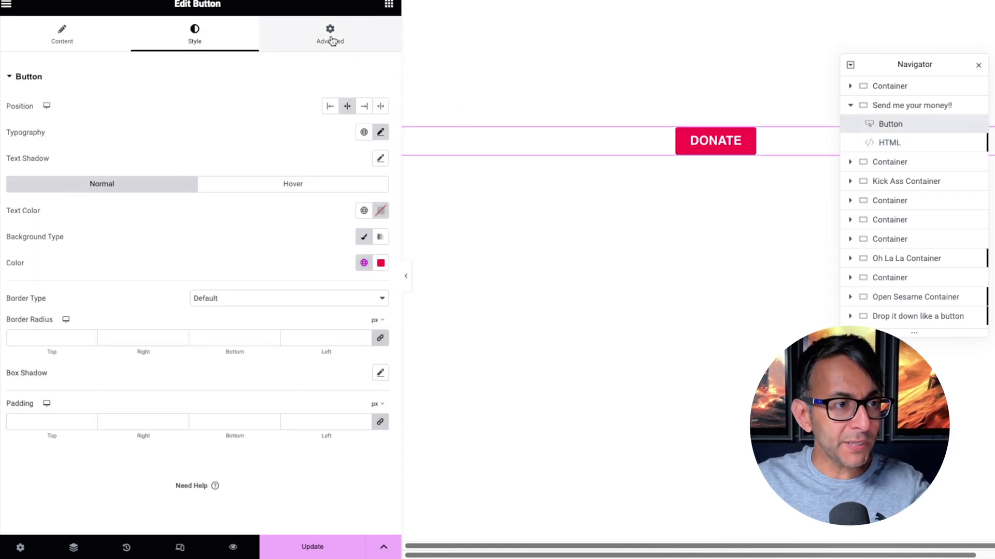
click(329, 36)
scroll(384, 331, down, 1)
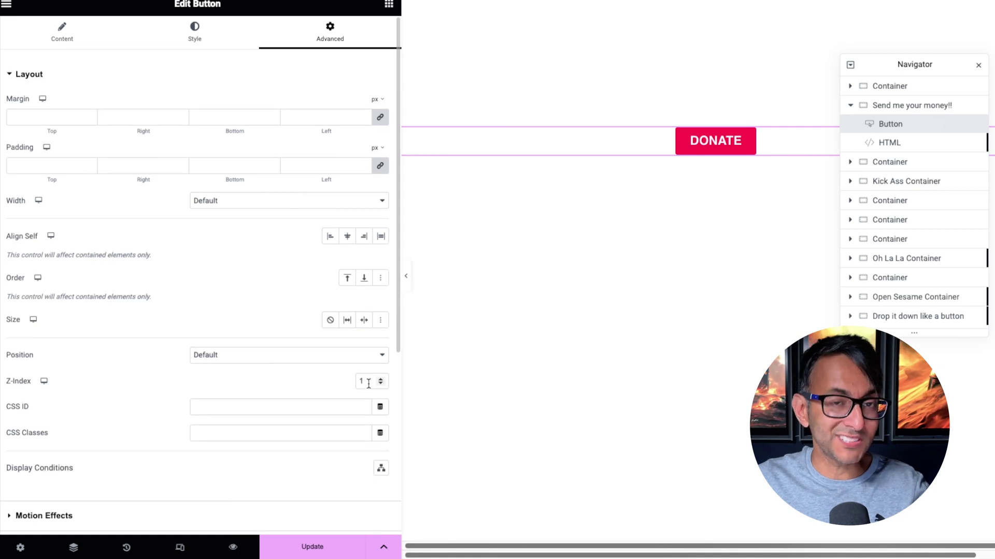
Step: Give the PayPal HTML element an Advanced Z-Index of 2
click(887, 143)
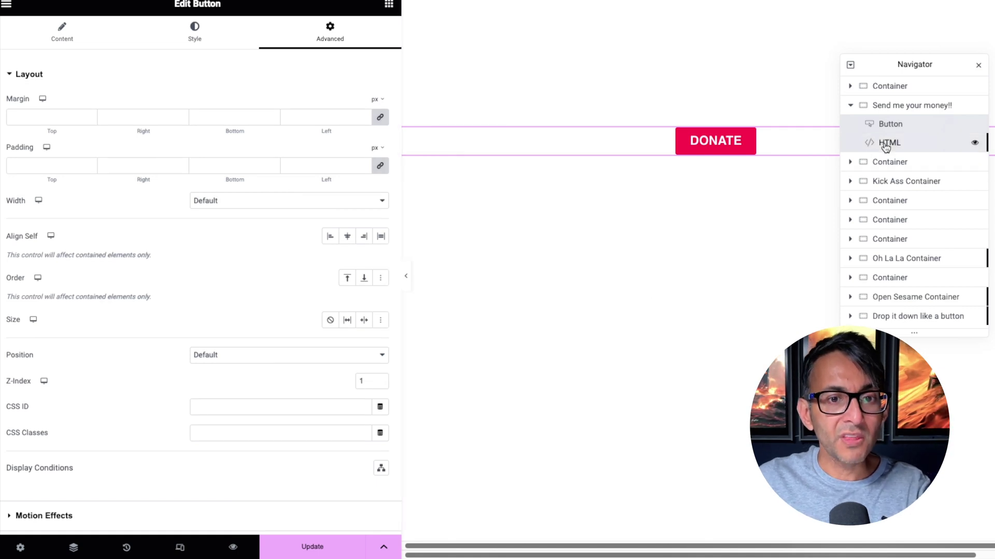
click(298, 35)
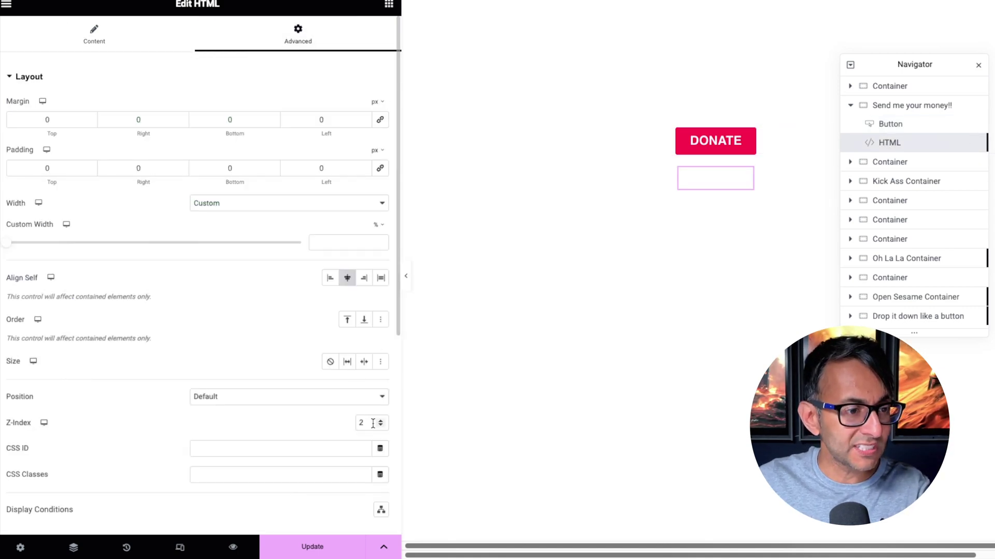
click(371, 426)
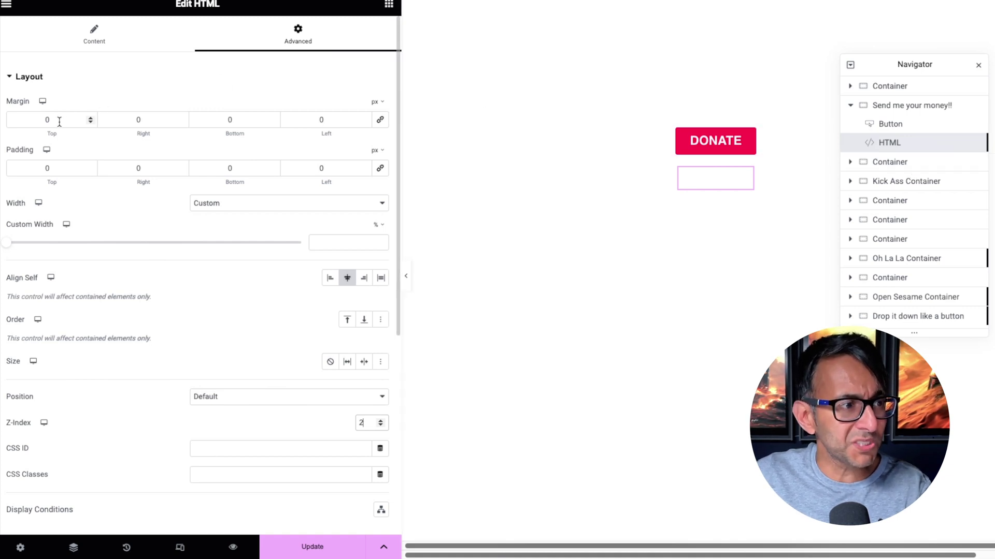
Step: Change the HTML element's Margin Top to -60 px
click(90, 122)
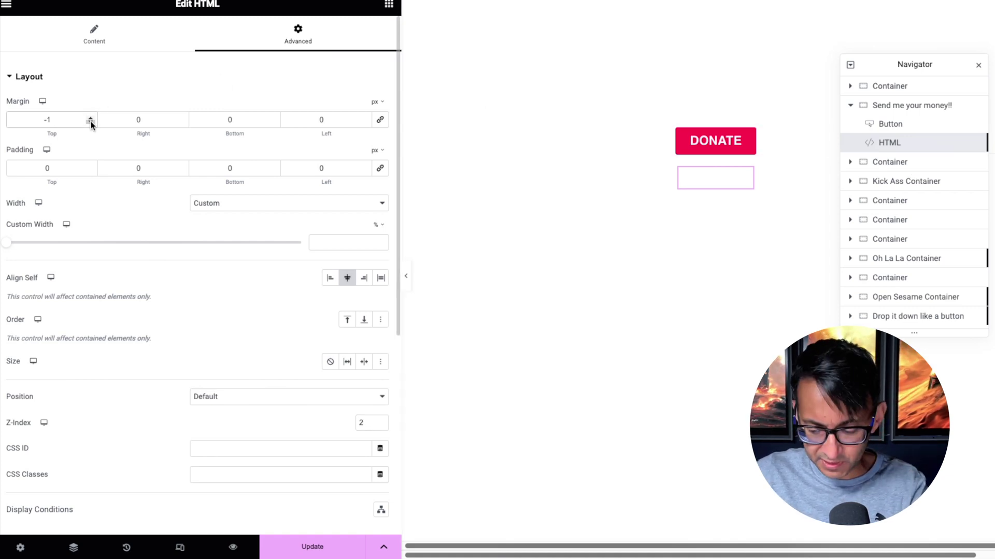
key(BackSpace)
text(60)
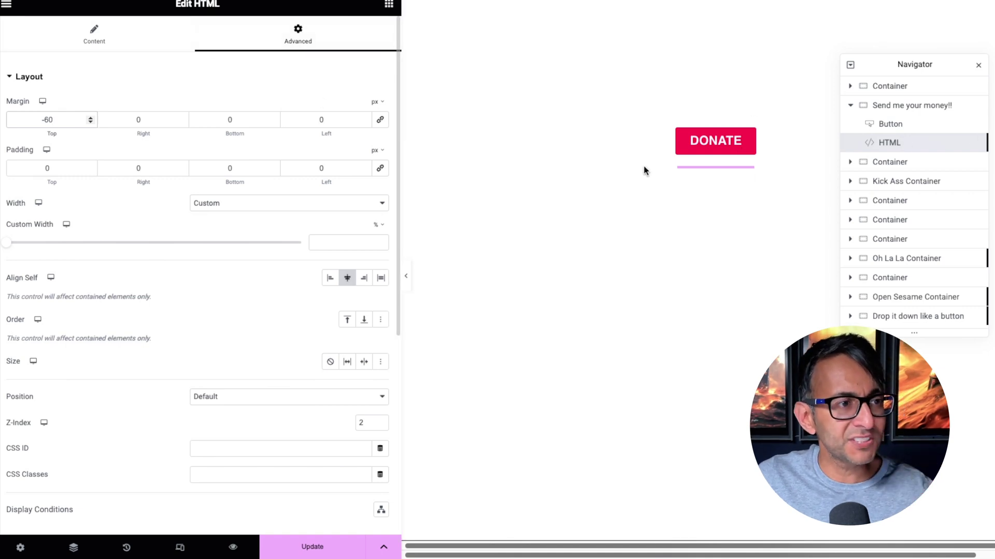
Step: Give the HTML overlay a semi-transparent green background colour
scroll(200, 262, down, 6)
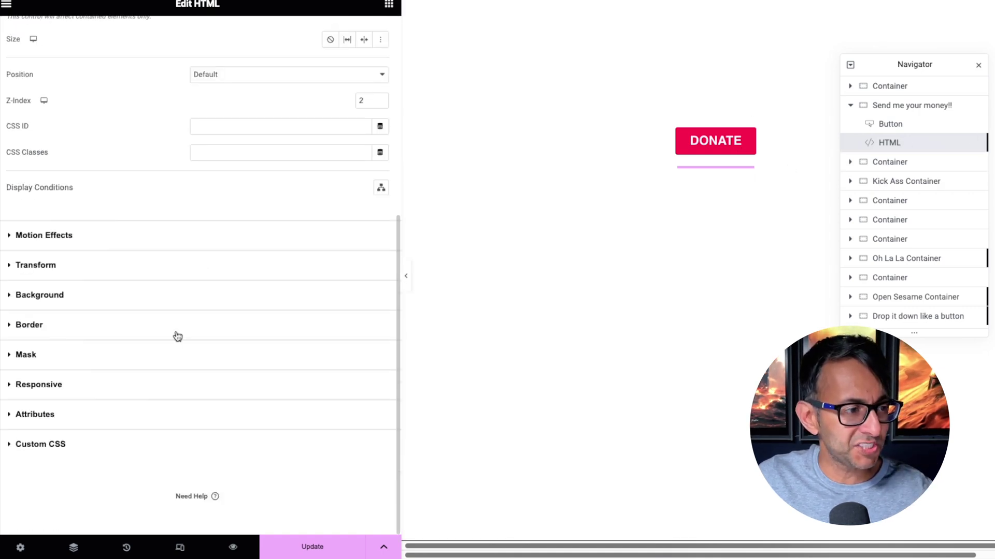
click(166, 293)
click(381, 247)
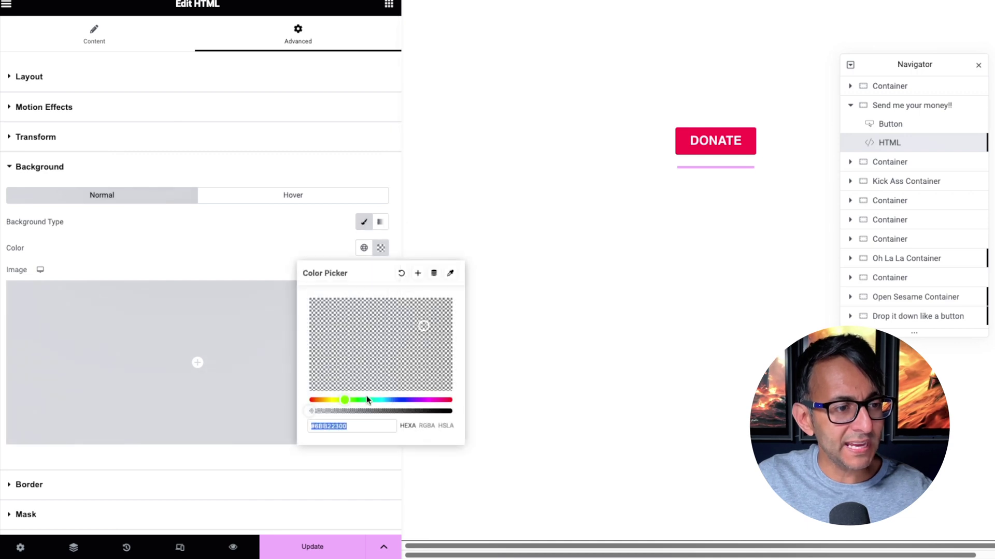
drag(314, 412, 372, 413)
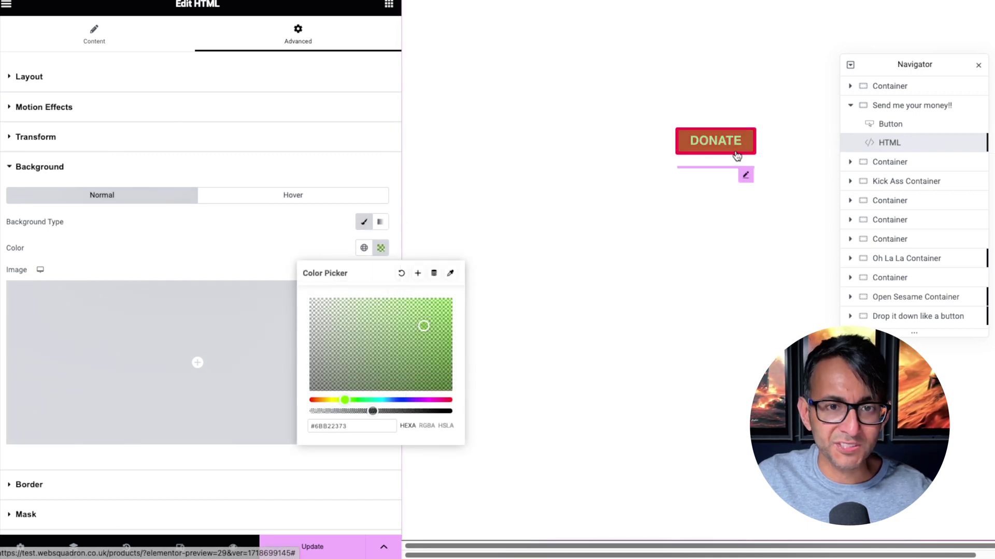
Step: Compare the overlay at 0 top margin, then restore Margin Top to -60
click(58, 78)
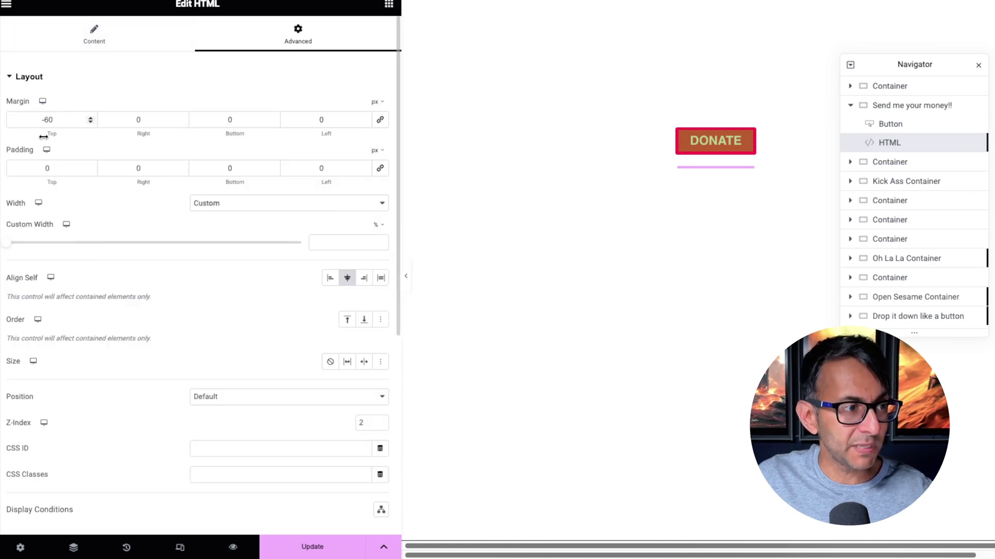
drag(61, 118, 1, 116)
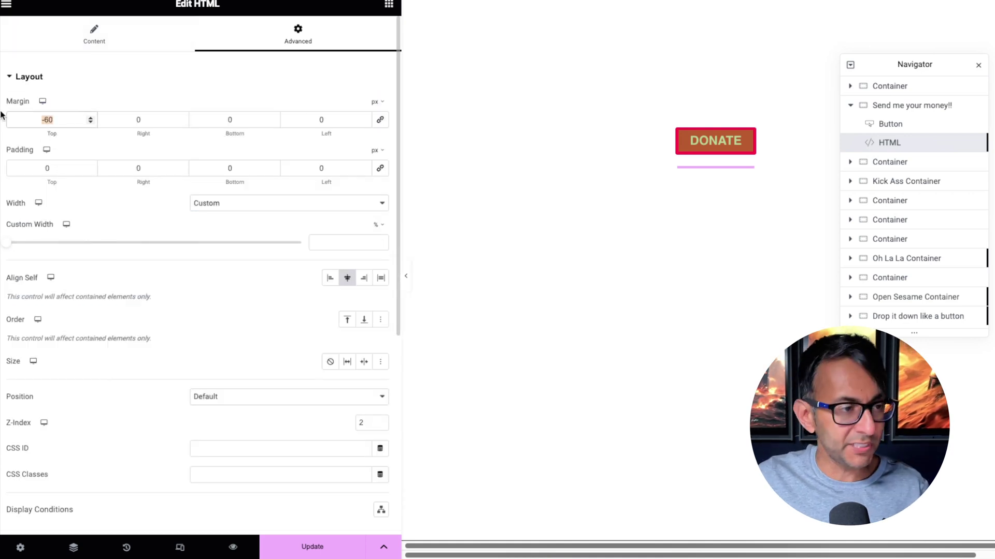
key(BackSpace)
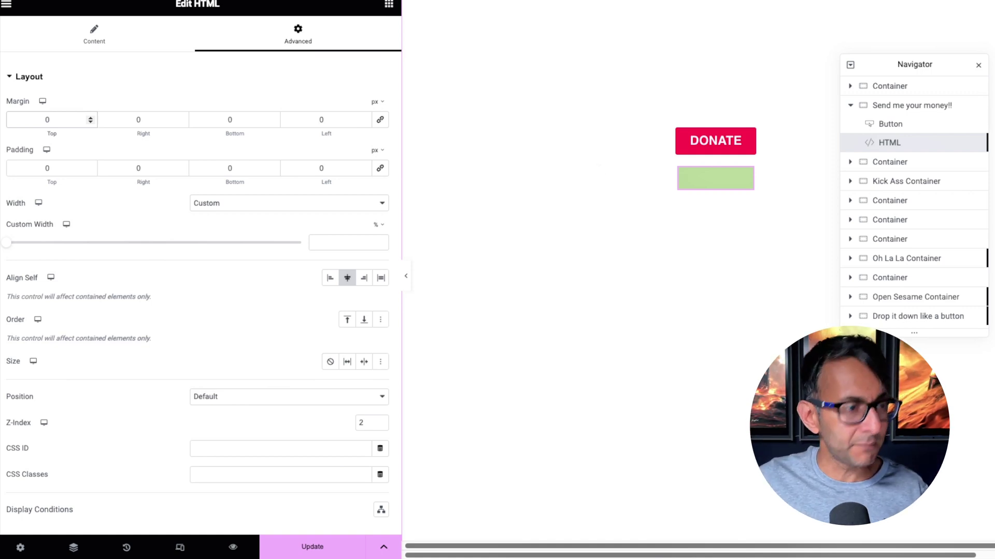
text(-60)
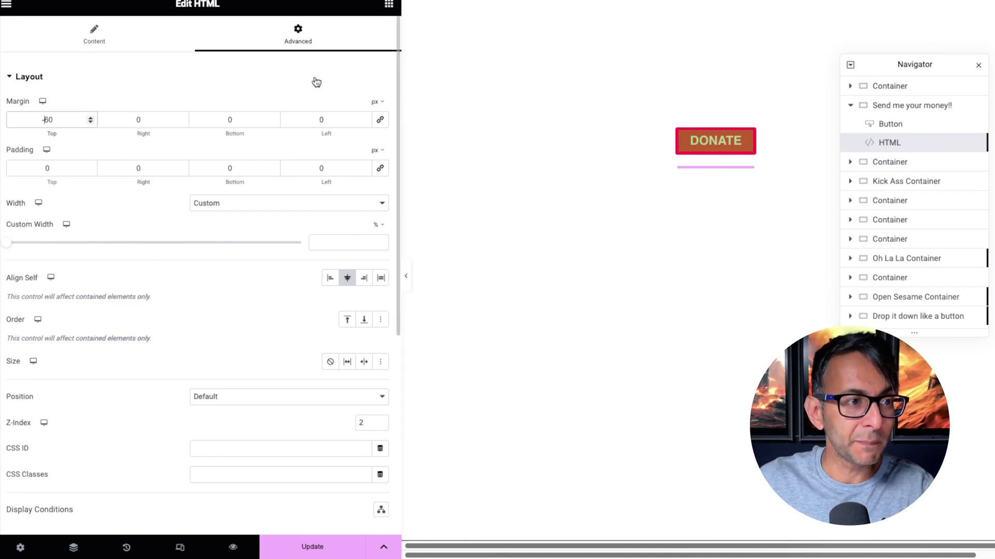
Step: Make the overlay background fully transparent with alpha 0 and update the page
scroll(80, 395, down, 6)
click(336, 294)
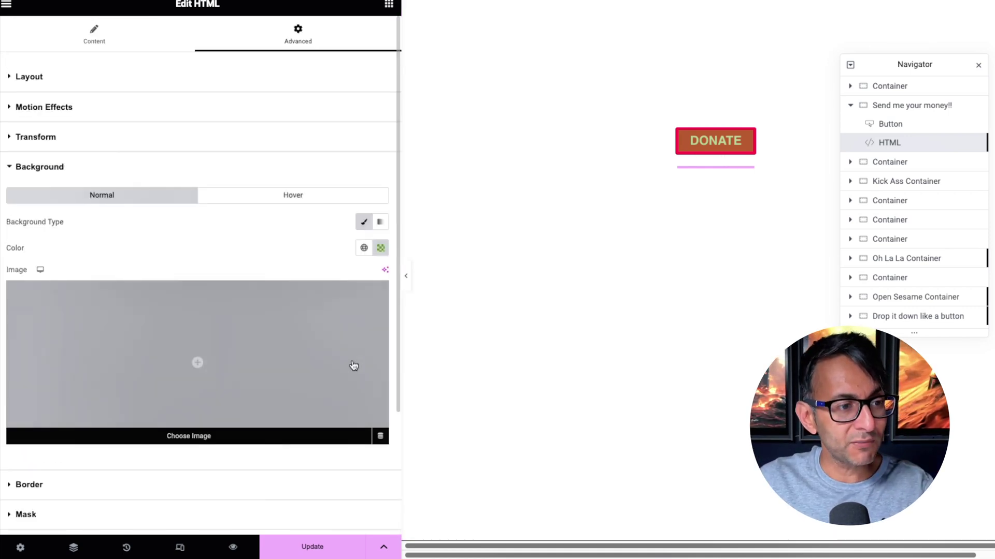
click(380, 248)
drag(373, 410, 272, 415)
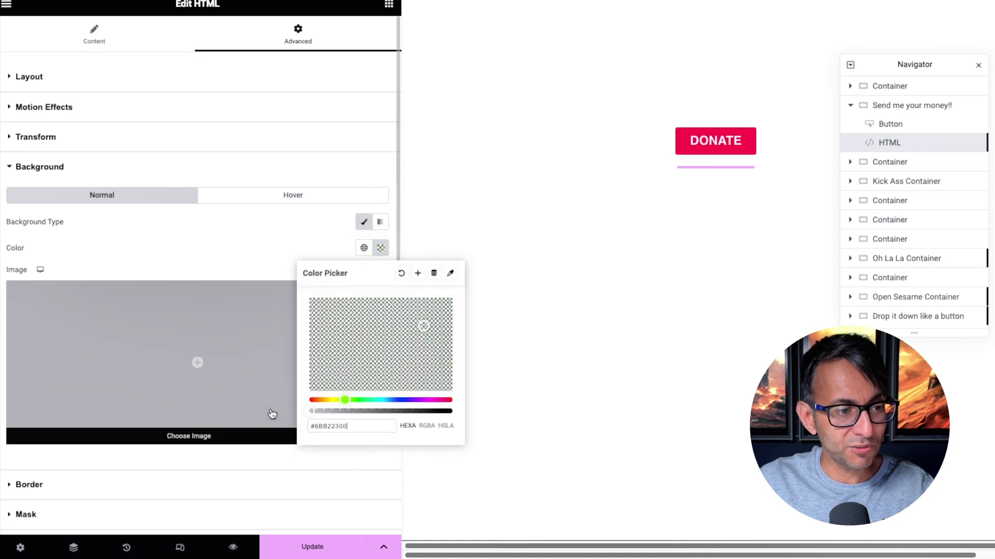
click(321, 553)
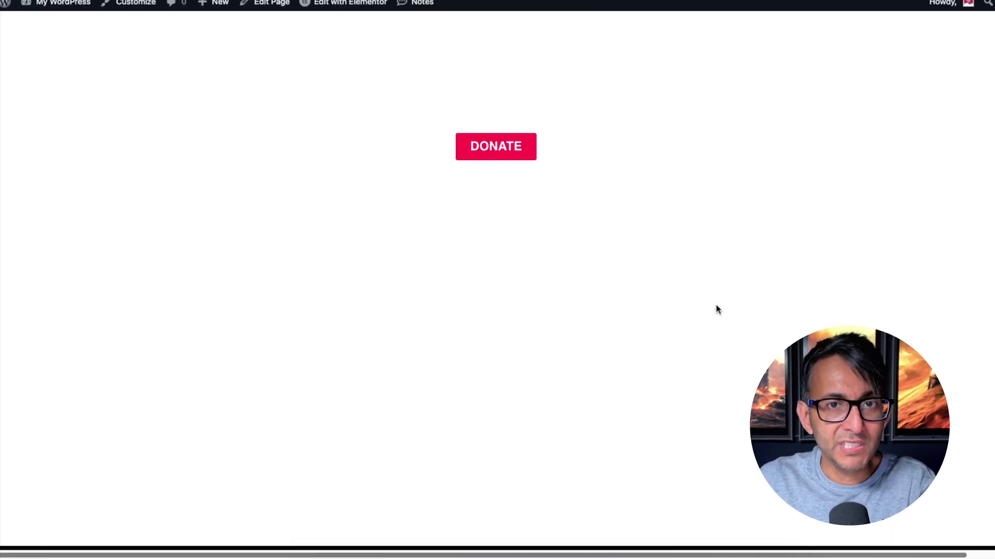
Step: Open PayPal's donation window using the DONATE button on the live page
click(487, 149)
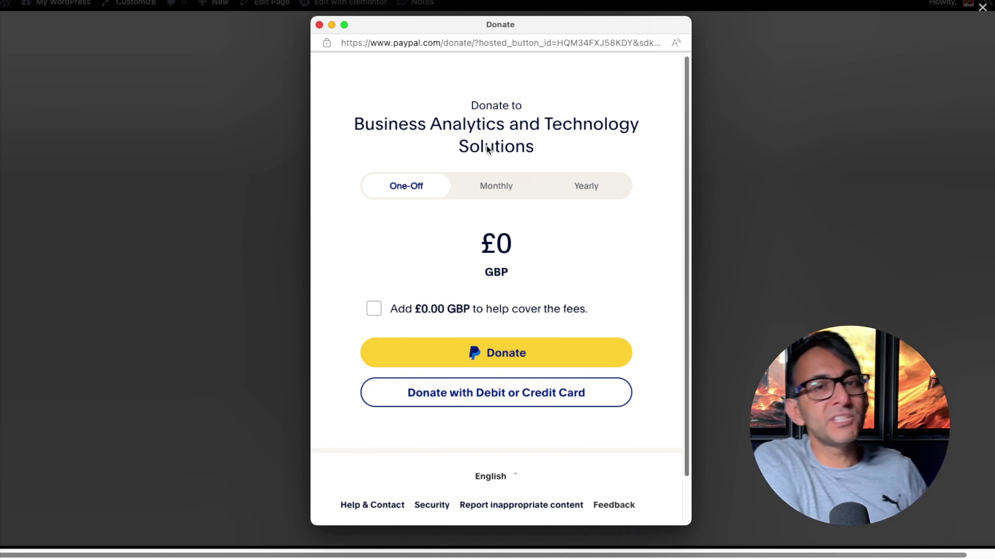
Step: Close the PayPal donation window and return to the Elementor editor
click(319, 25)
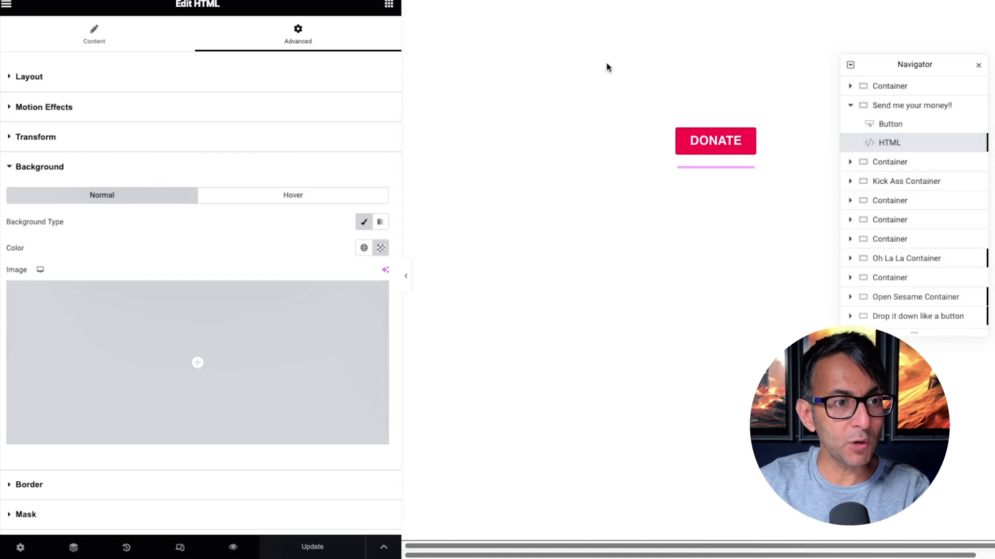
Step: Set the DONATE button colour to the Secondary global green and update the page
click(894, 124)
click(195, 33)
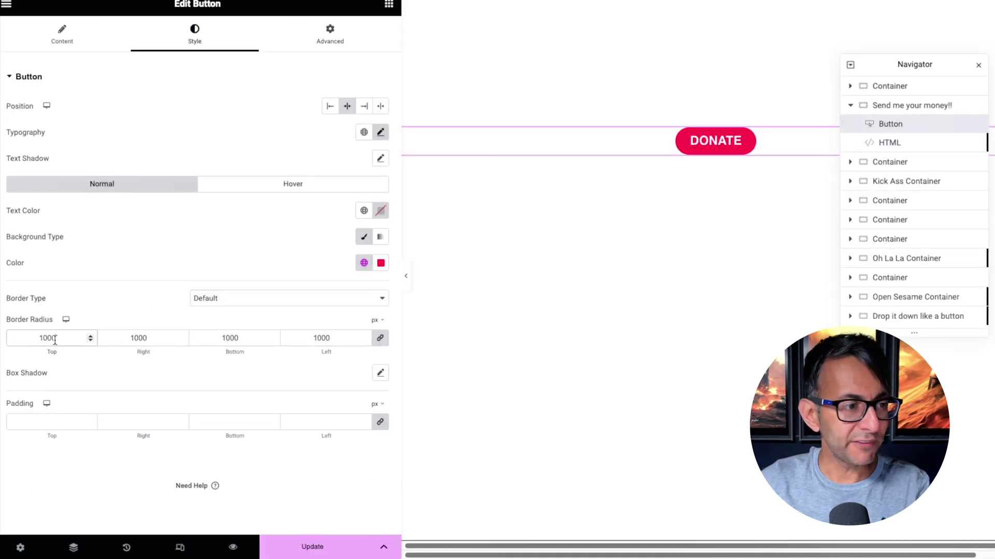
click(364, 263)
click(251, 346)
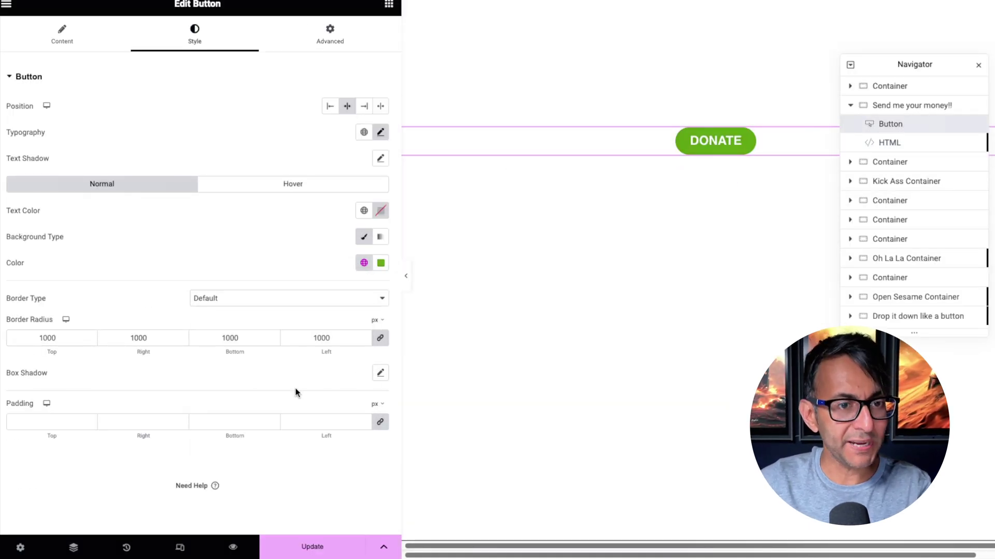
click(311, 553)
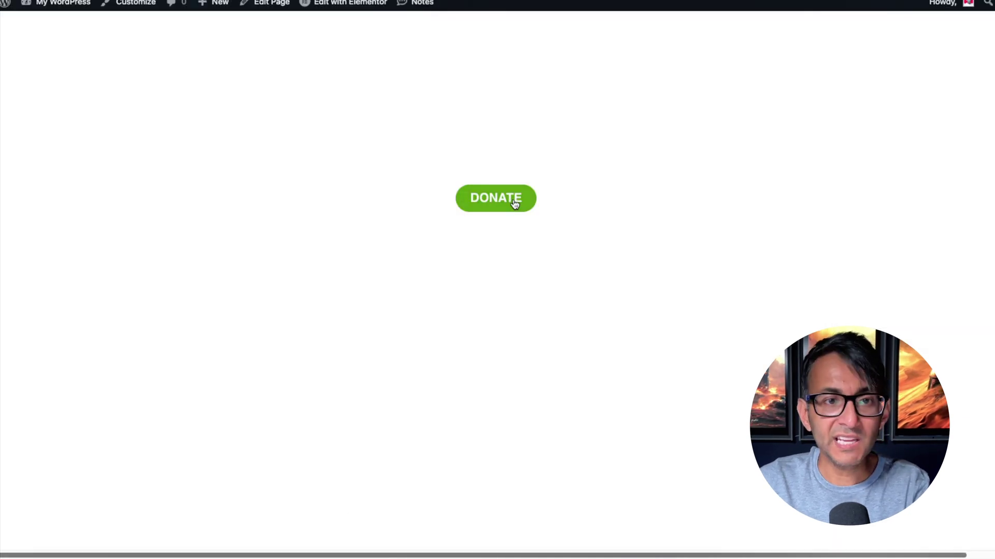
Step: Test the green DONATE button's PayPal donation window, then close it
click(514, 200)
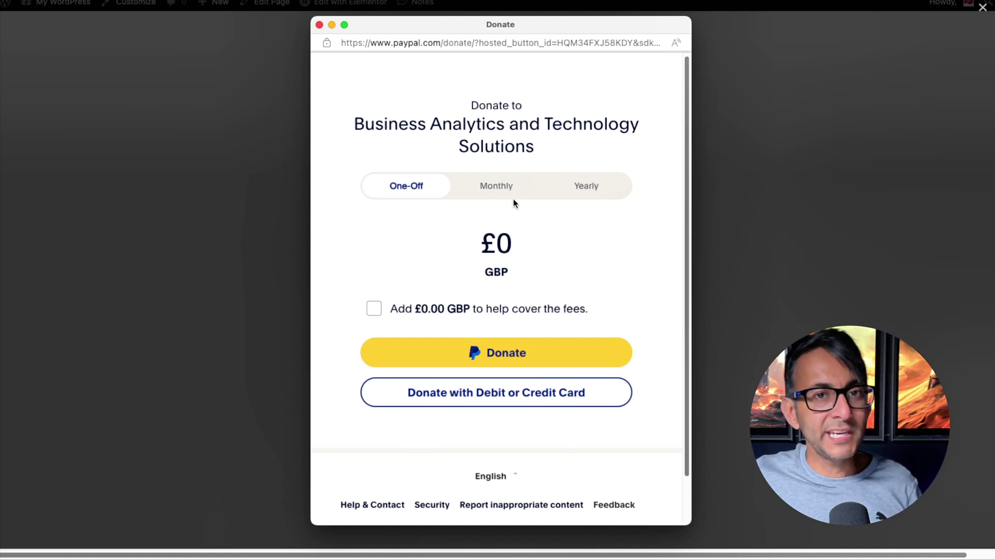
click(319, 24)
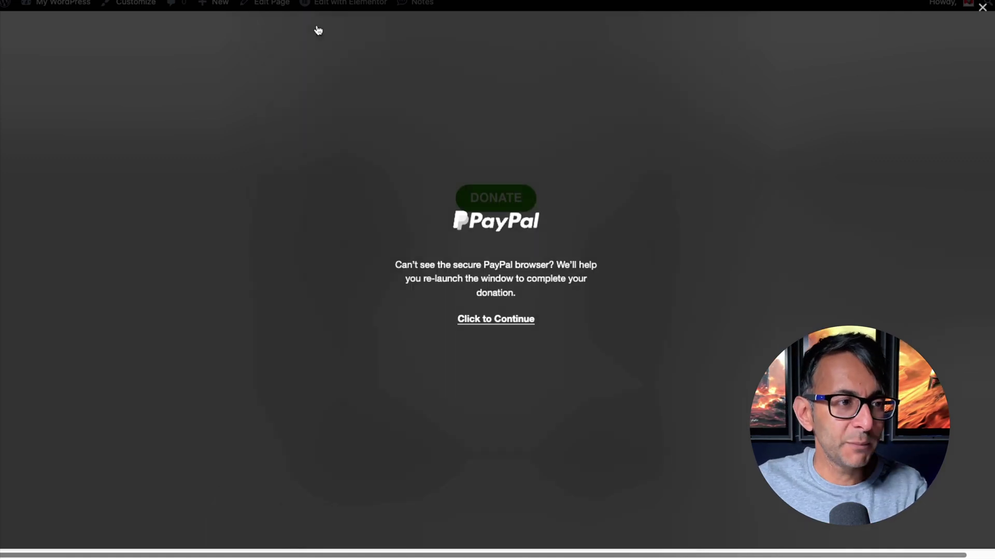